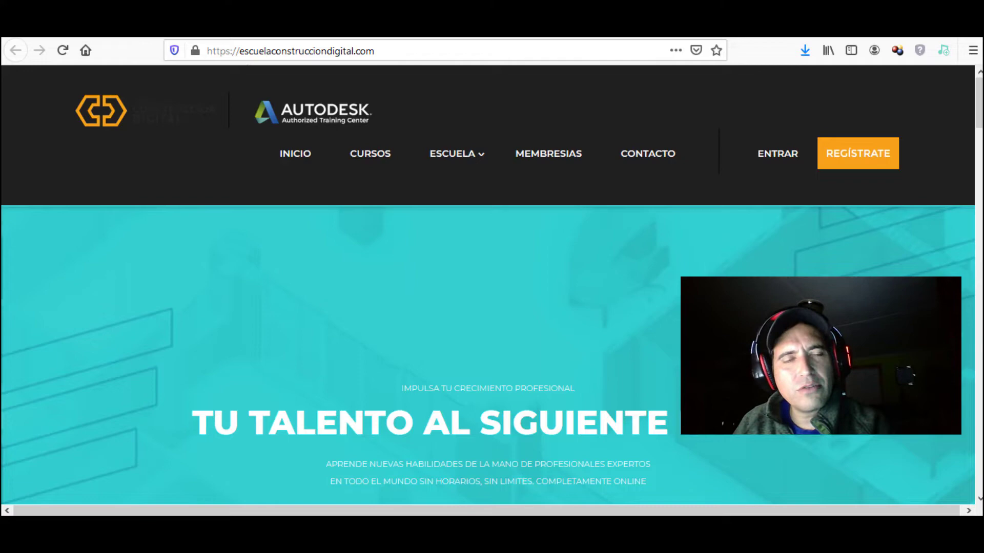
scroll(492, 308, "down", 4)
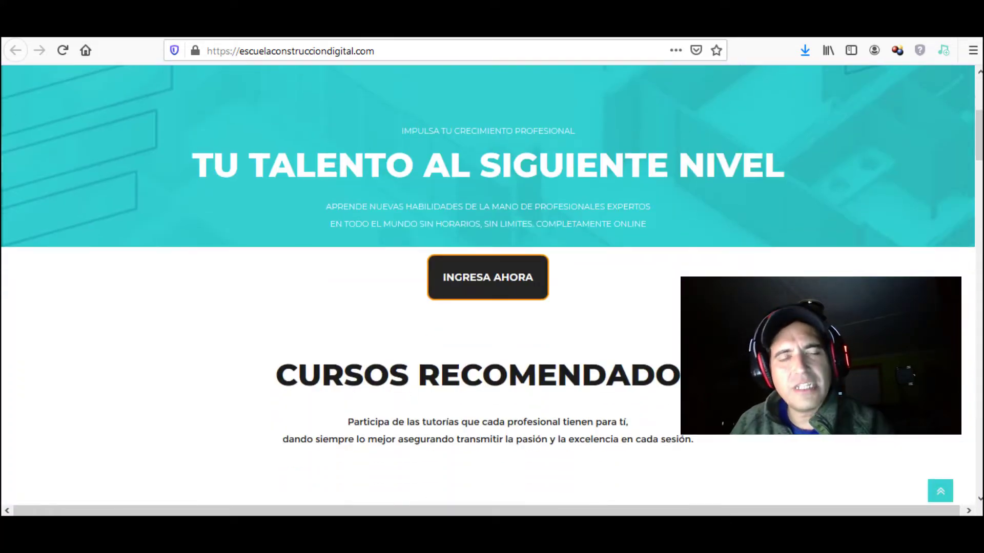
scroll(492, 308, "down", 3)
scroll(491, 308, "down", 5)
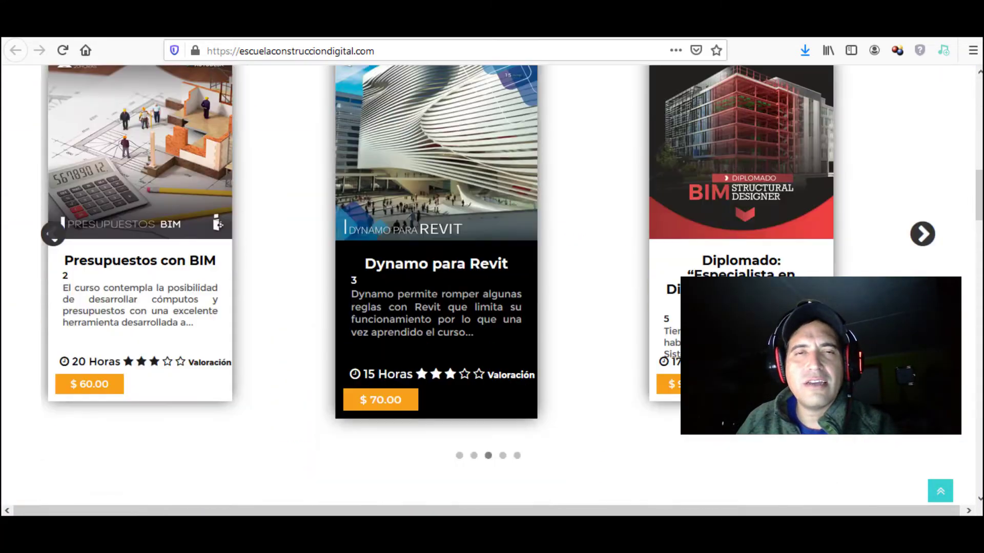
scroll(491, 308, "down", 3)
scroll(492, 308, "down", 3)
scroll(492, 308, "down", 3)
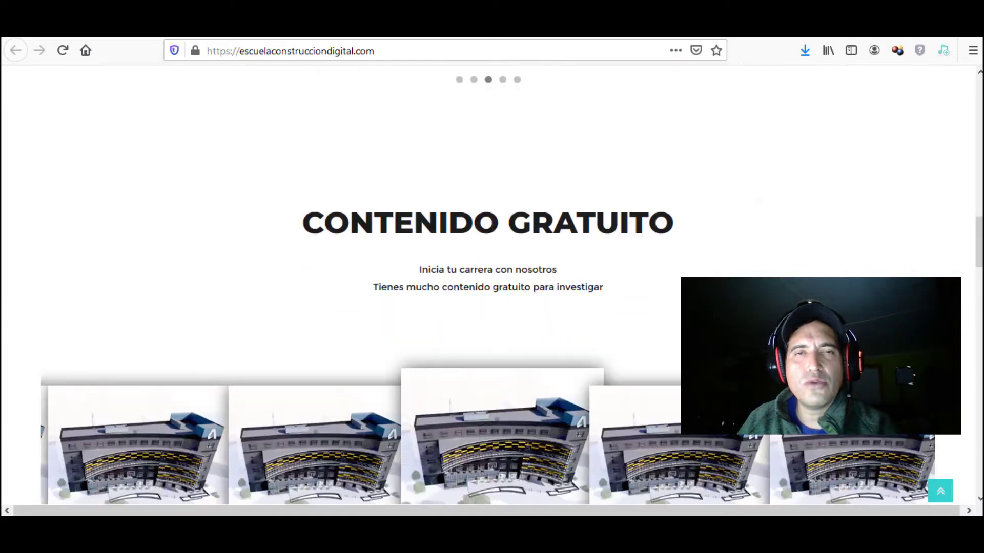
scroll(492, 308, "down", 3)
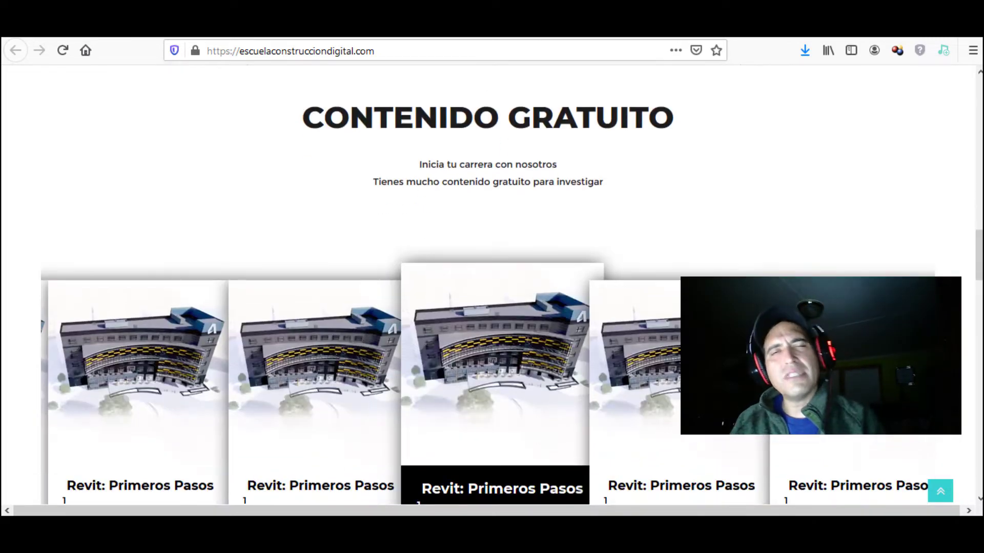
scroll(492, 307, "down", 5)
scroll(492, 308, "down", 1)
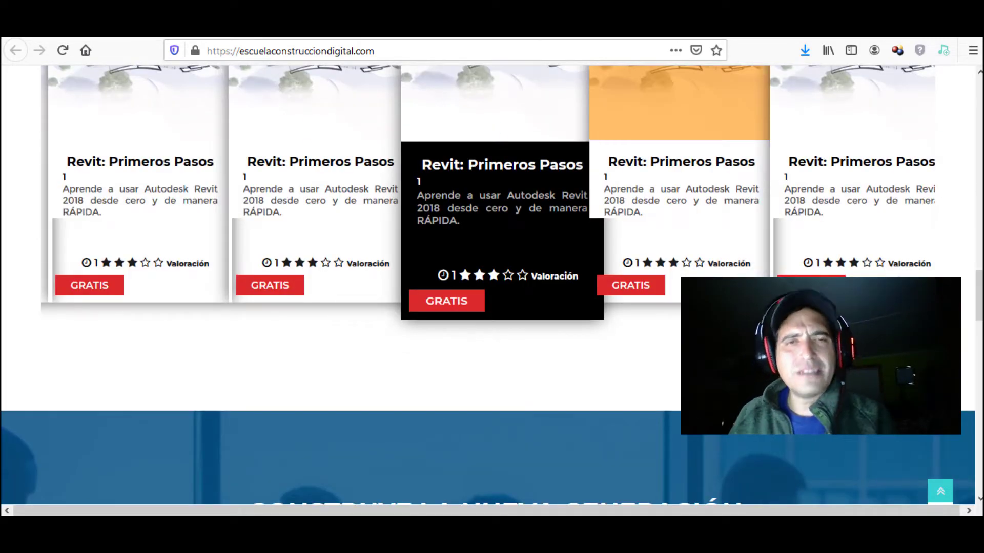
scroll(492, 307, "down", 2)
scroll(492, 308, "down", 5)
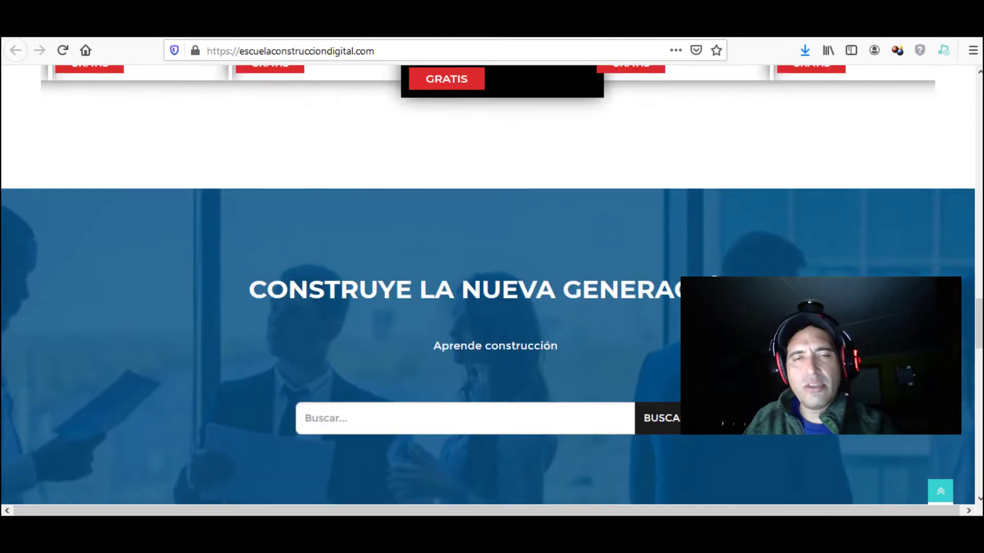
scroll(492, 308, "down", 4)
scroll(492, 307, "down", 5)
scroll(492, 308, "down", 2)
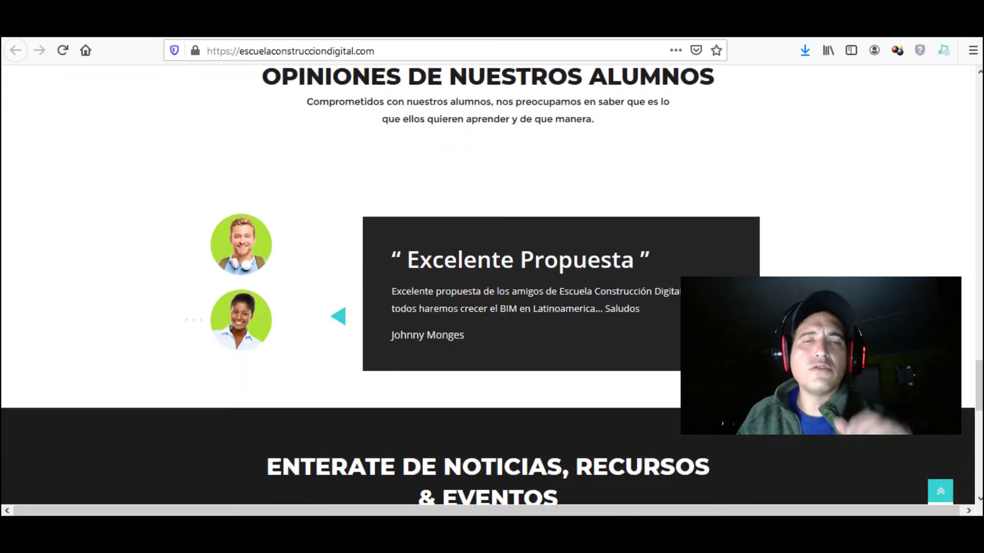
scroll(492, 308, "down", 3)
scroll(747, 139, "down", 2)
scroll(747, 139, "down", 1)
scroll(746, 139, "up", 10)
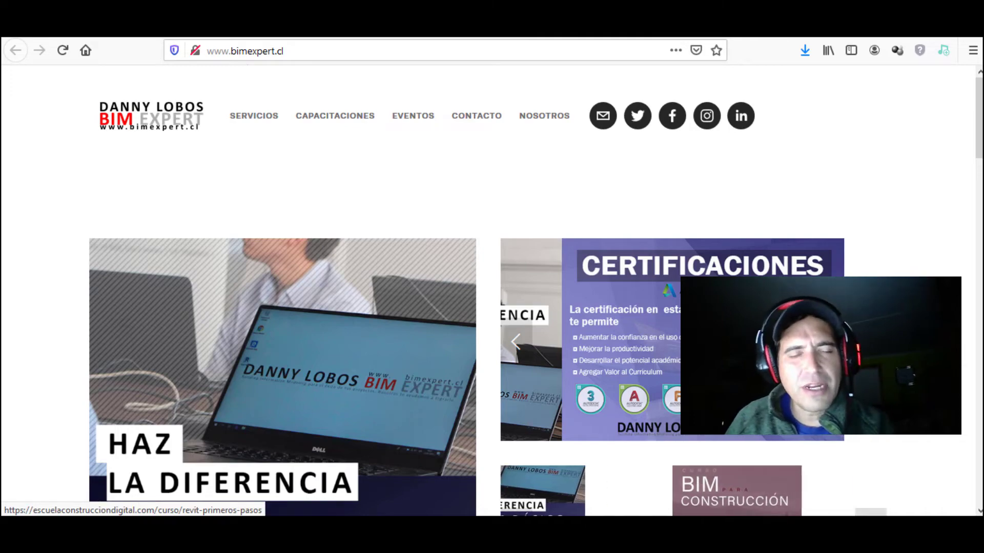
scroll(649, 484, "down", 2)
scroll(650, 485, "down", 4)
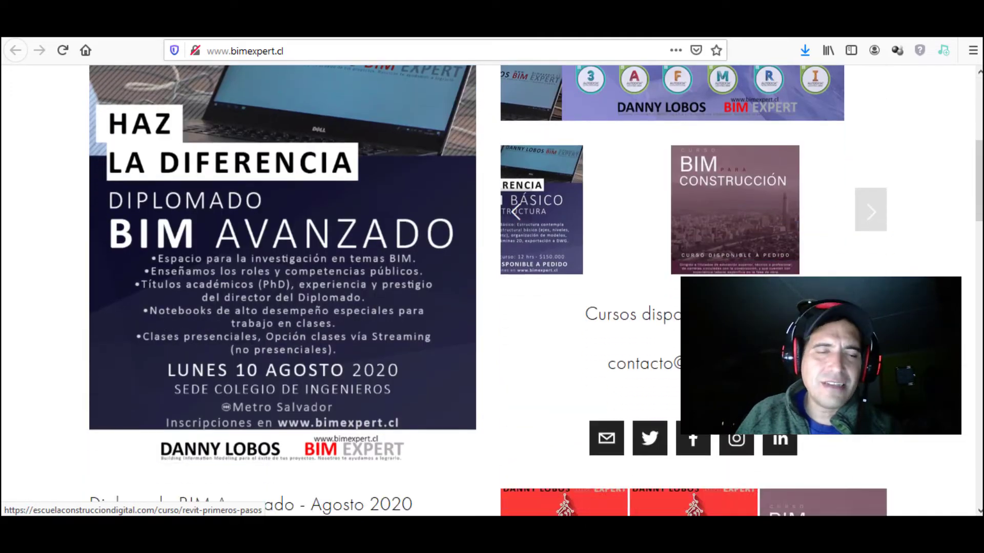
scroll(650, 485, "down", 3)
scroll(649, 484, "down", 4)
scroll(650, 484, "down", 2)
scroll(649, 485, "down", 3)
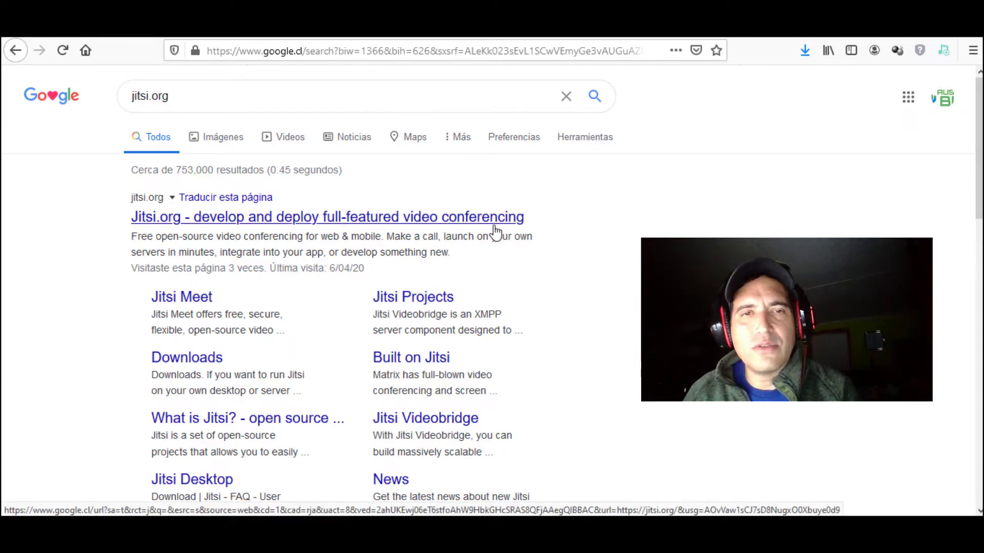
scroll(587, 296, "down", 1)
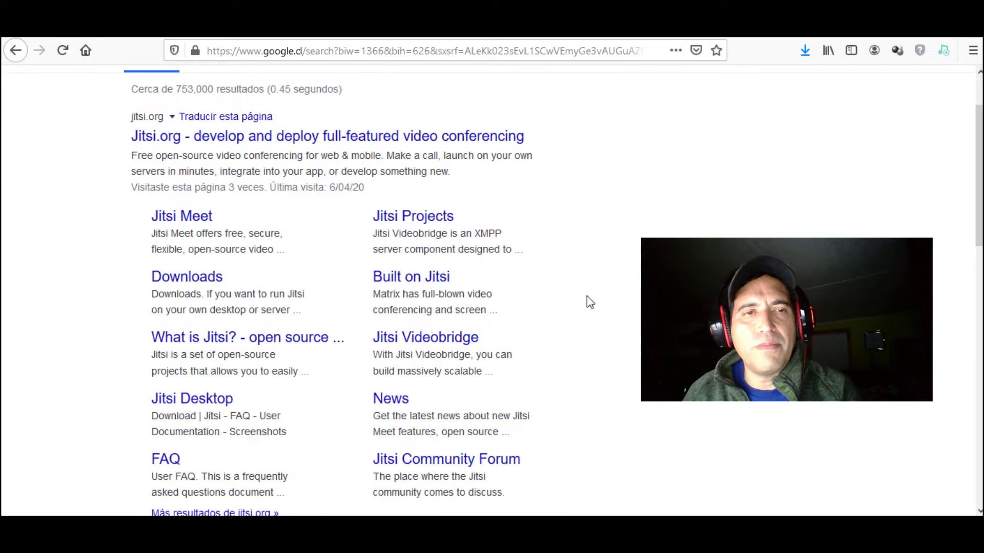
scroll(587, 296, "down", 1)
scroll(587, 296, "down", 1)
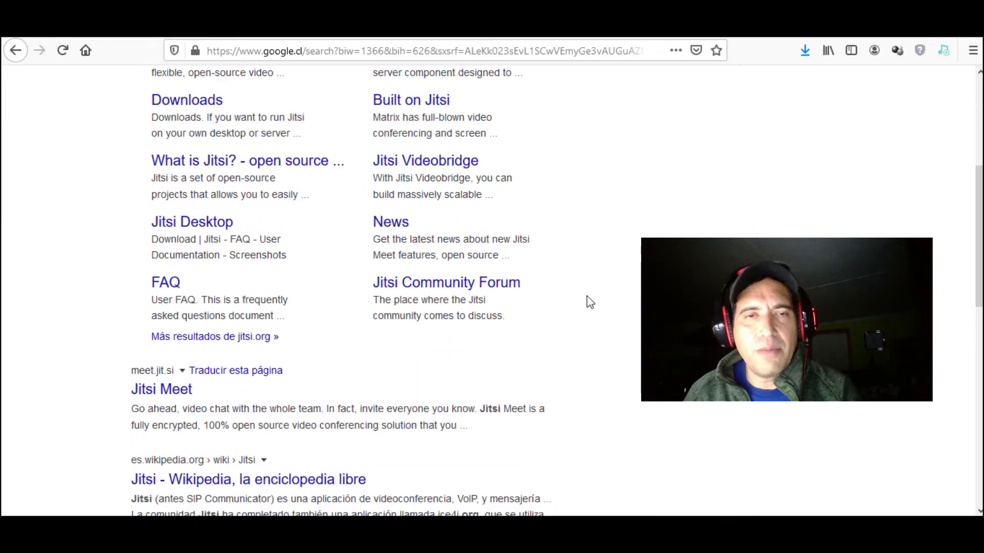
scroll(587, 296, "up", 4)
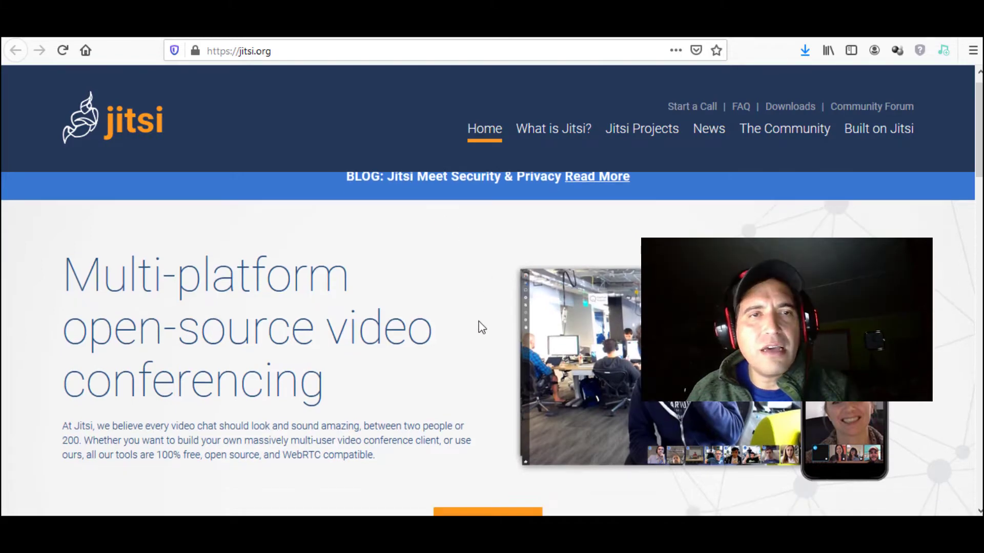
scroll(492, 308, "down", 3)
scroll(504, 327, "down", 1)
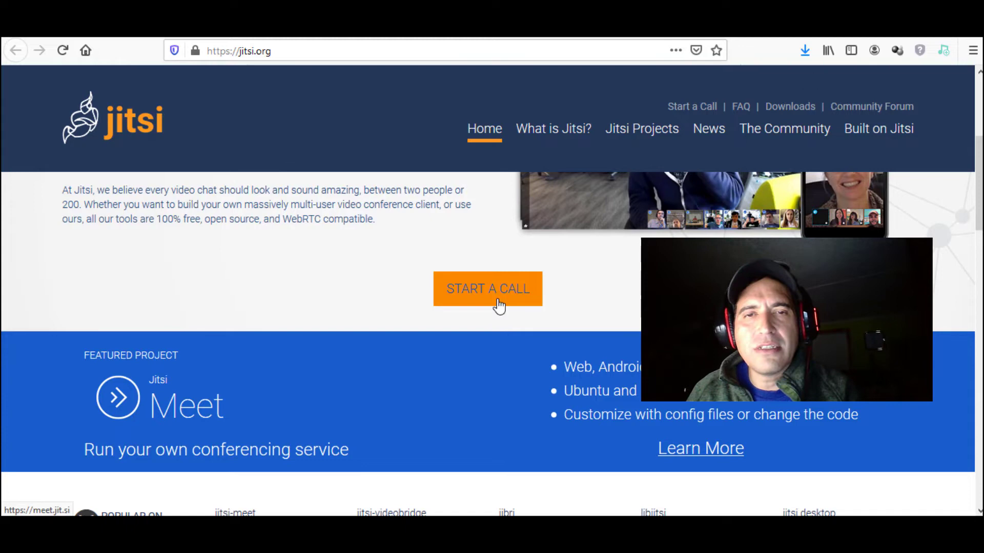
Start a call from the jitsi.org page to reach meet.jit.si
left_click(499, 304)
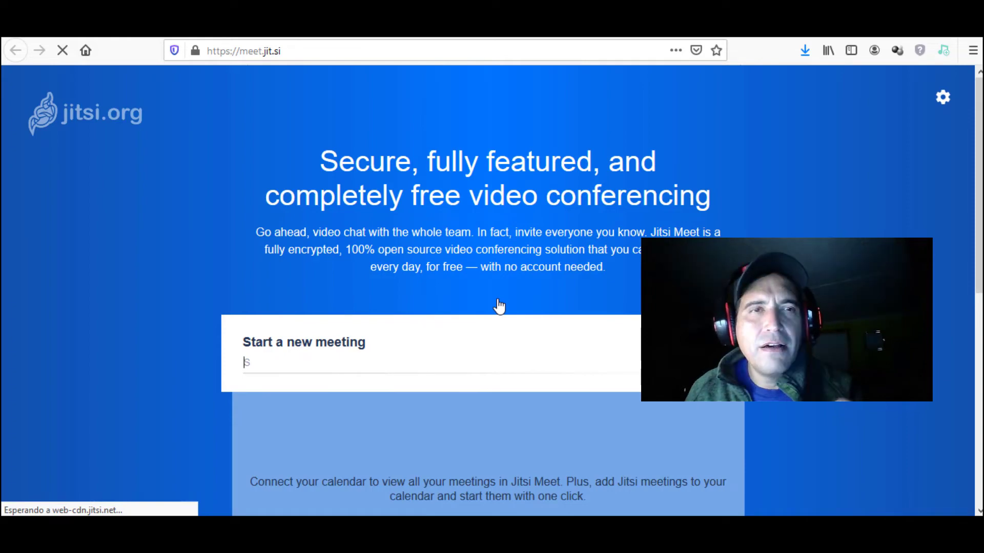
Create a new meeting named REUNIONBIMMJAIMELOQUESEA
left_click(338, 366)
type("RE")
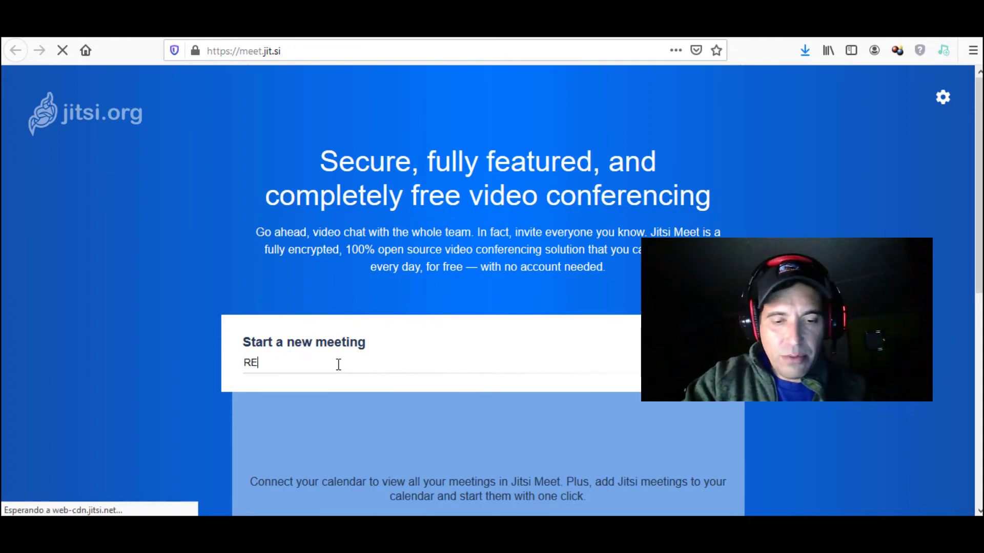
type("U")
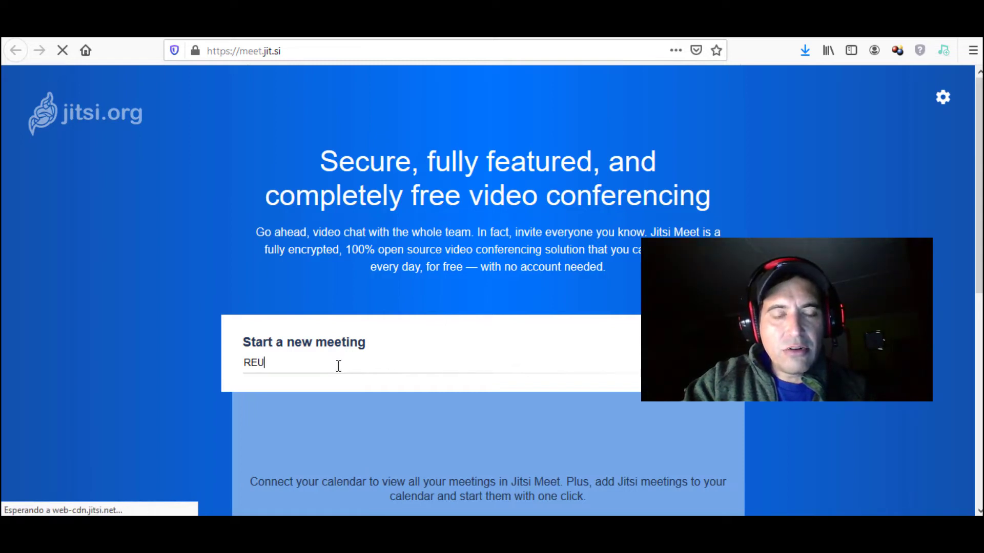
type("NI")
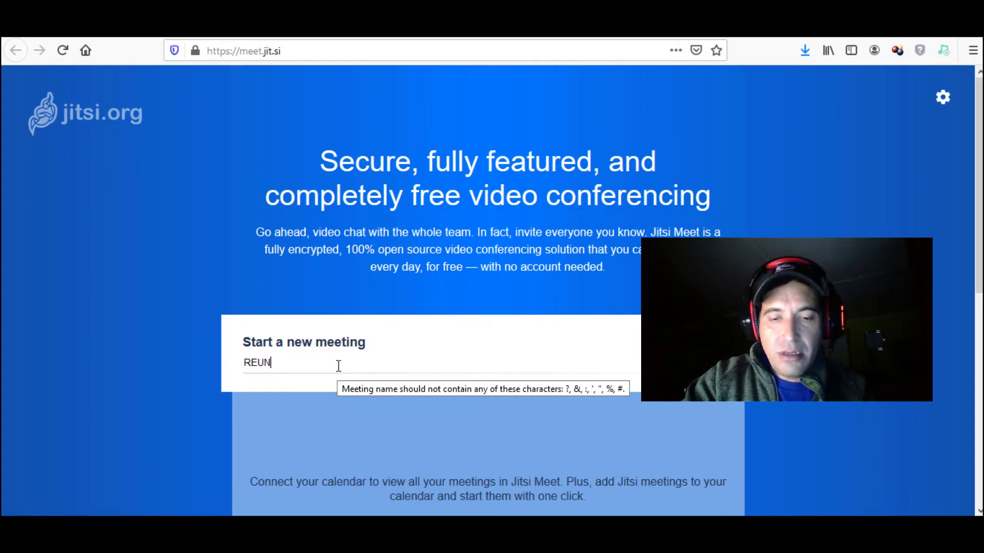
type("ON BIM MJAIM")
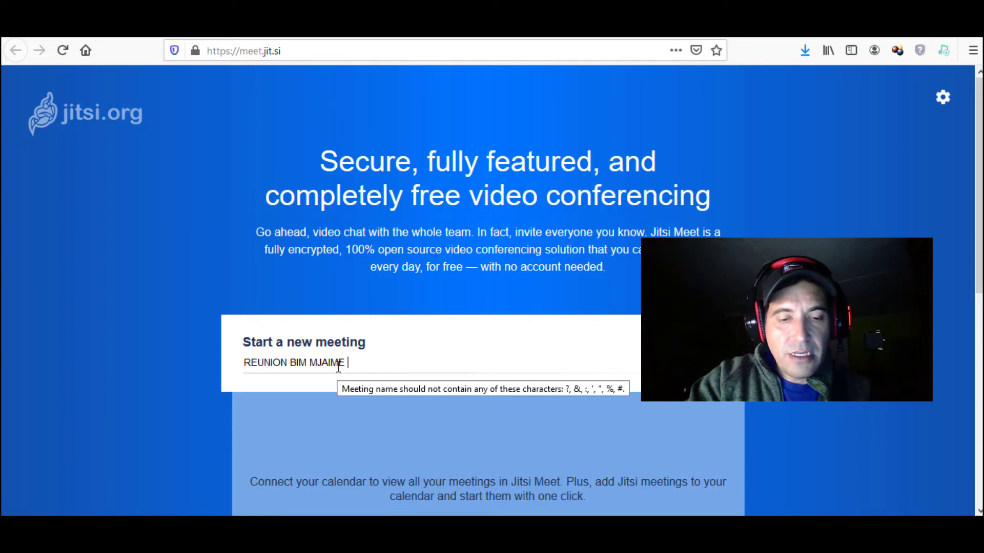
type("EA")
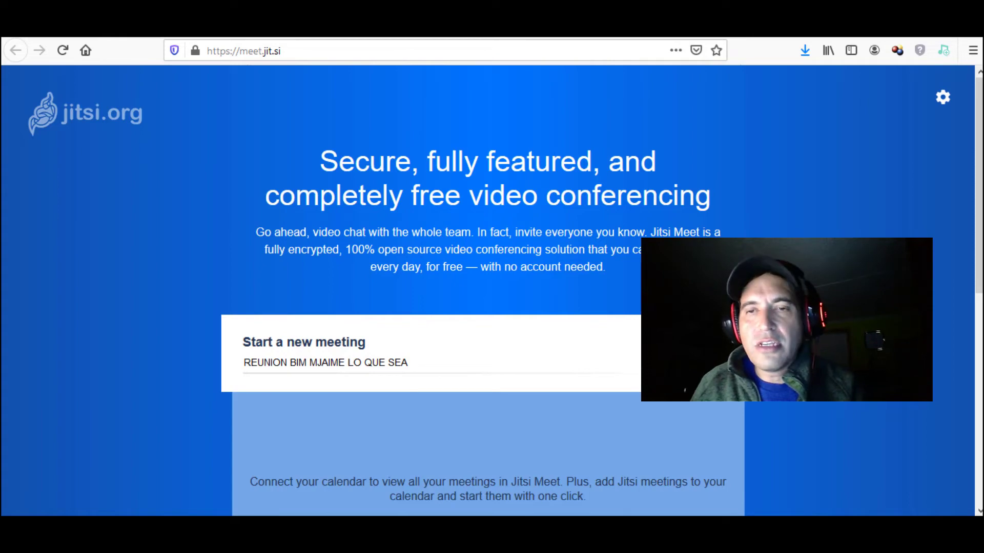
key("Return")
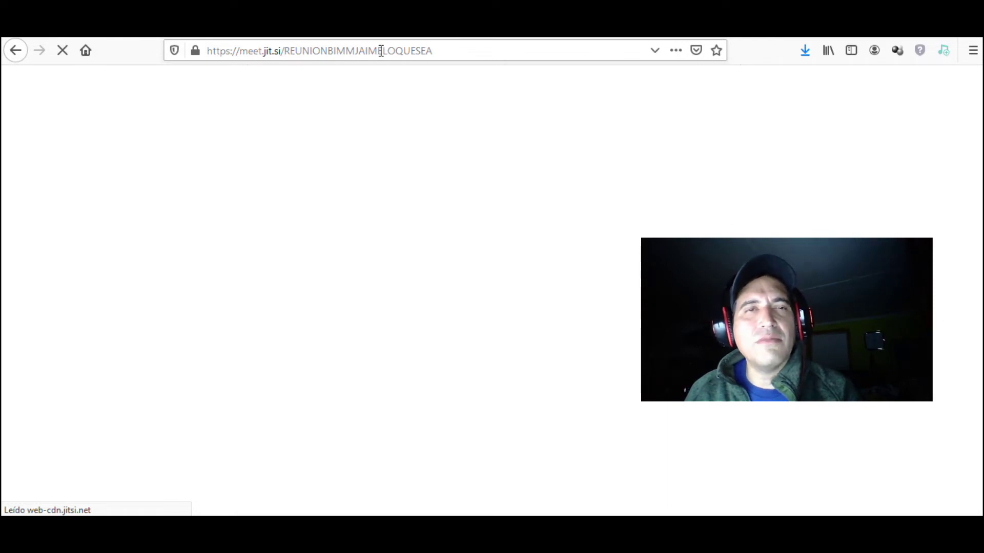
Copy the meeting link and allow the camera and front-panel microphone
right_click(380, 52)
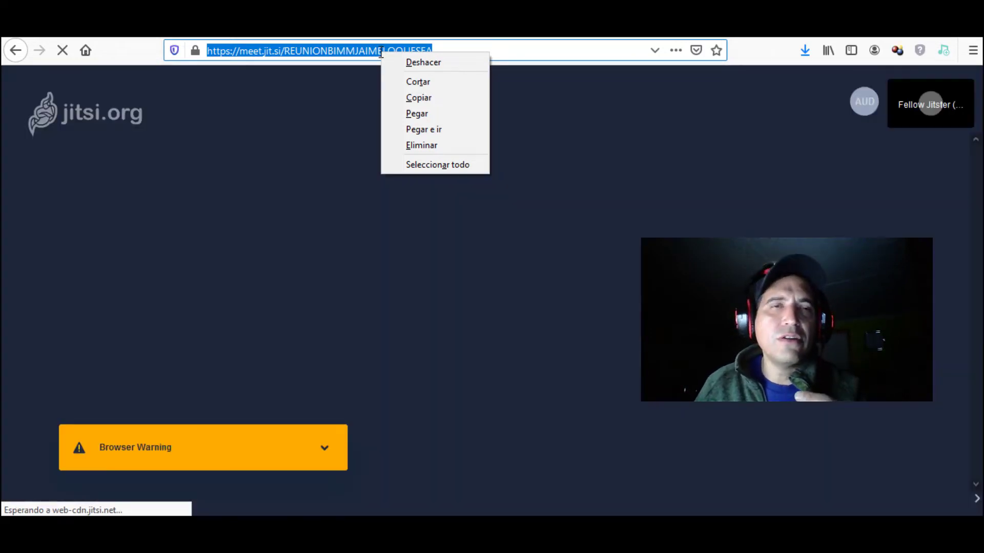
left_click(400, 101)
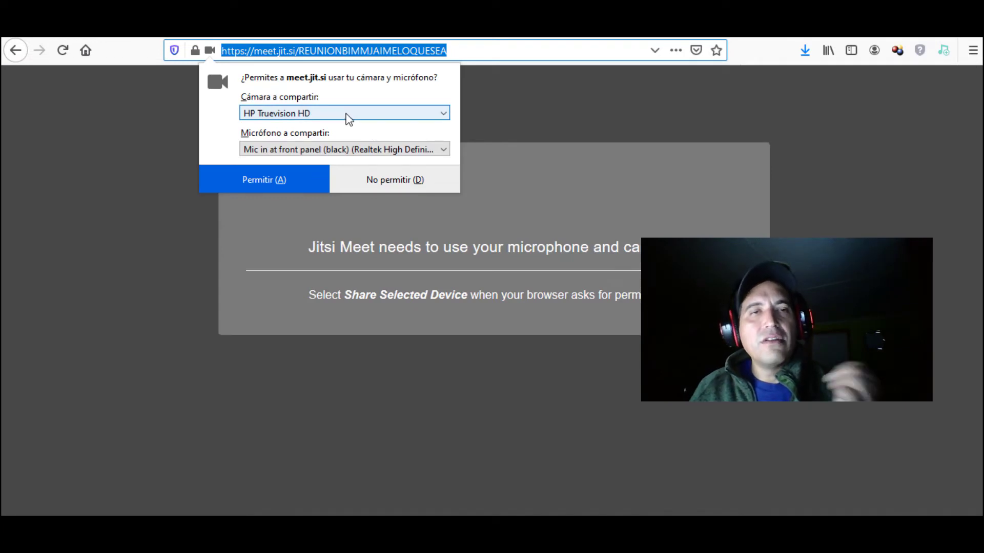
left_click(310, 149)
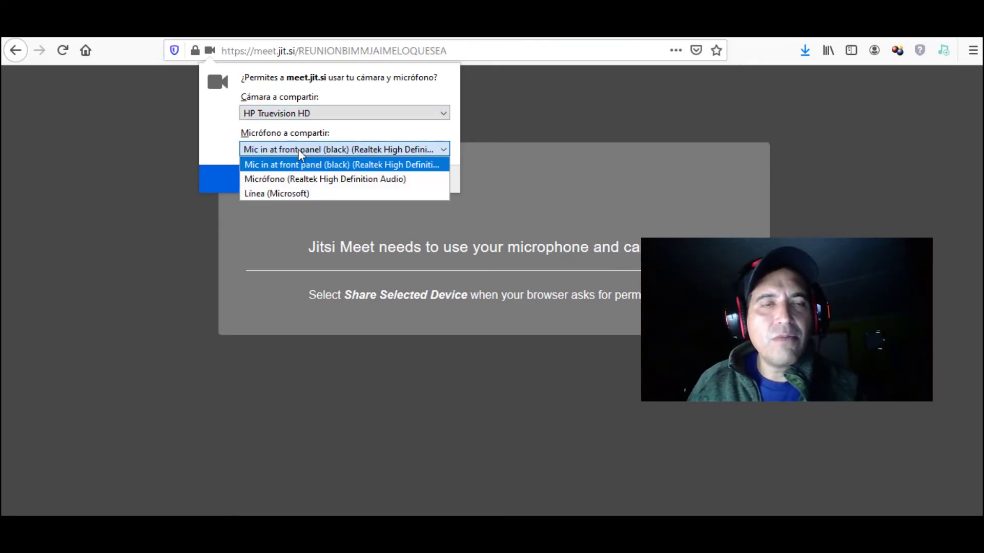
left_click(280, 182)
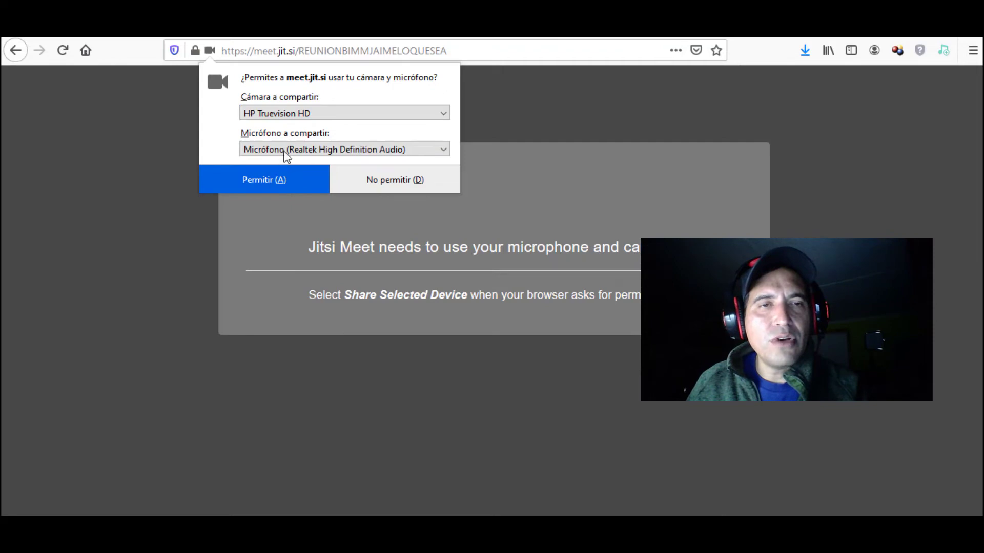
left_click(283, 152)
left_click(269, 166)
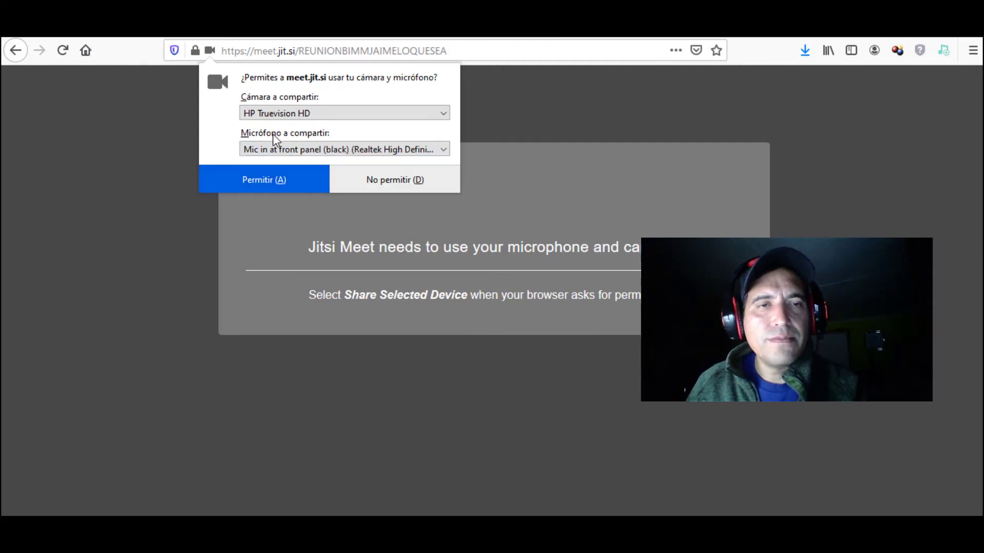
left_click(270, 183)
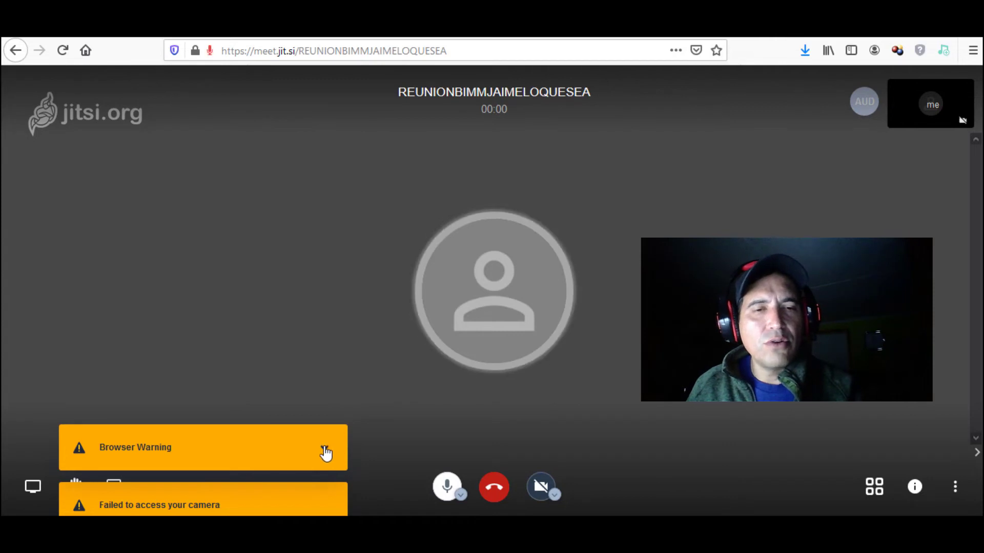
Dismiss the browser warning, read the camera failure details, and begin screen sharing
left_click(328, 451)
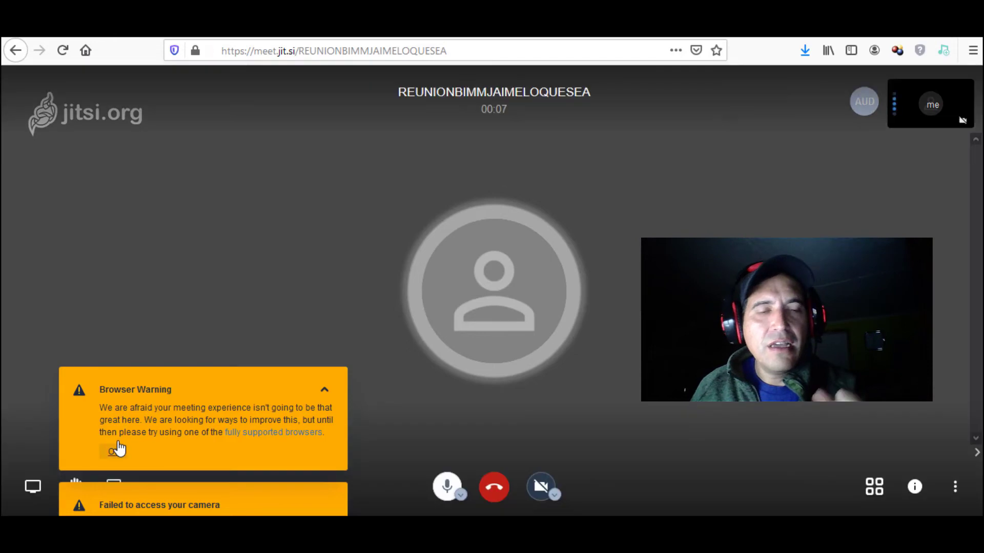
left_click(123, 448)
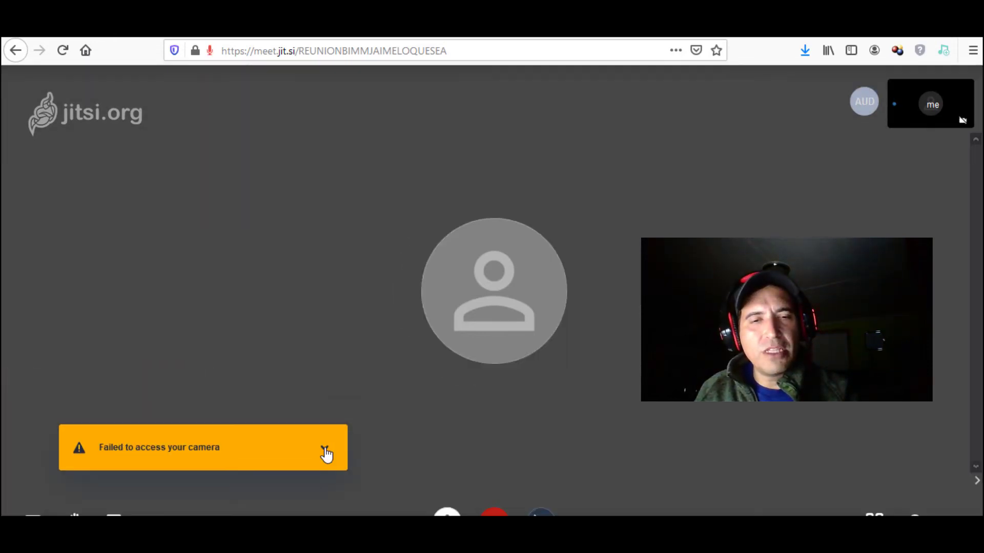
left_click(326, 451)
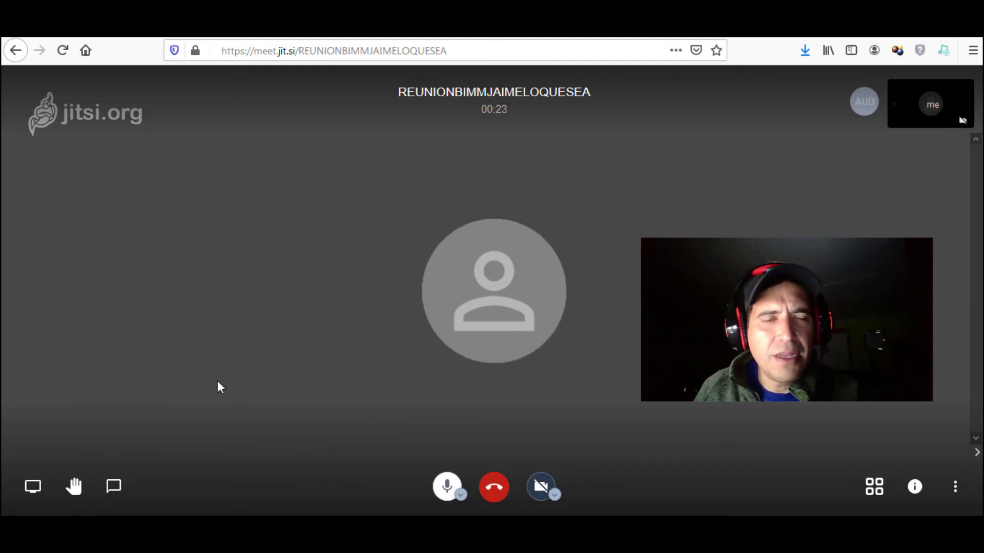
left_click(30, 486)
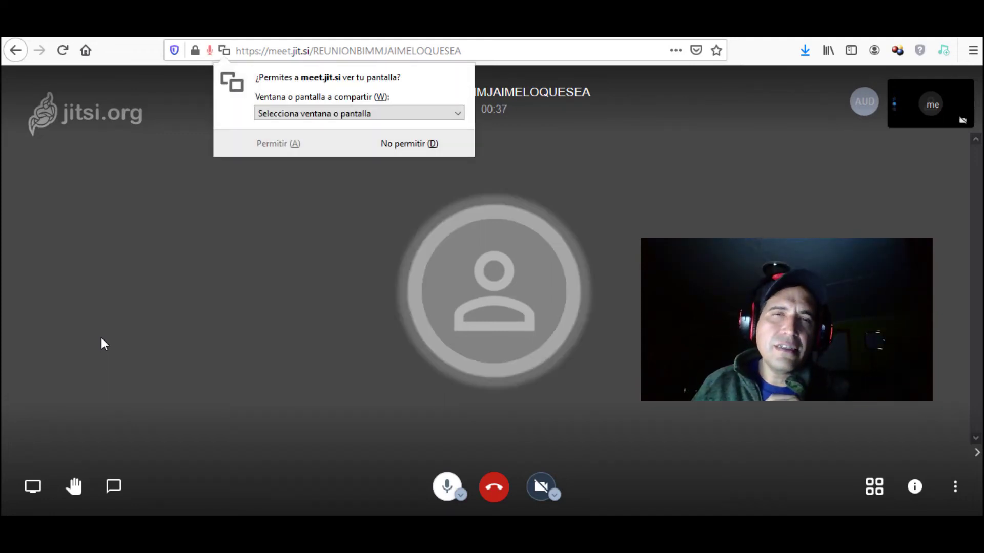
Select Pantalla 1 in Firefox's share prompt and permit screen sharing
left_click(315, 114)
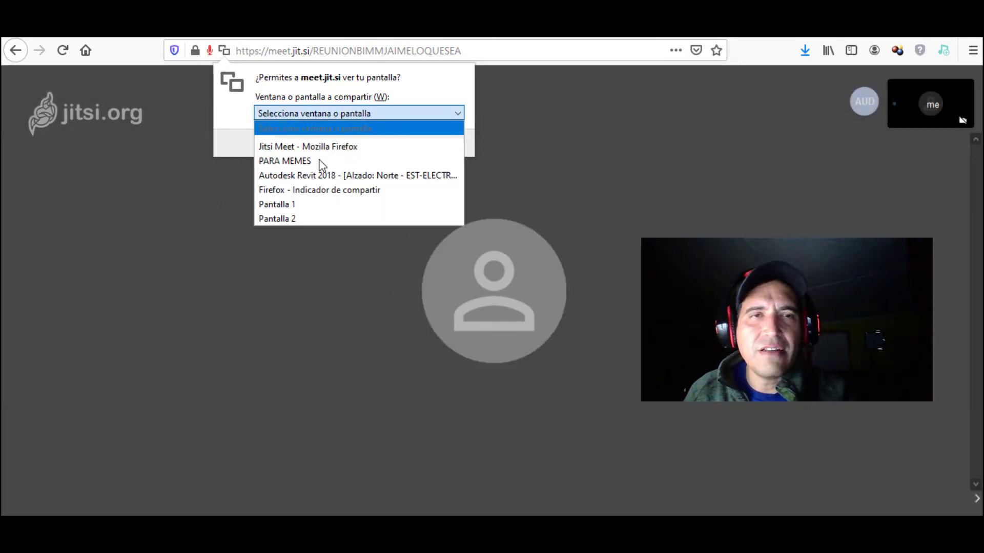
left_click(361, 203)
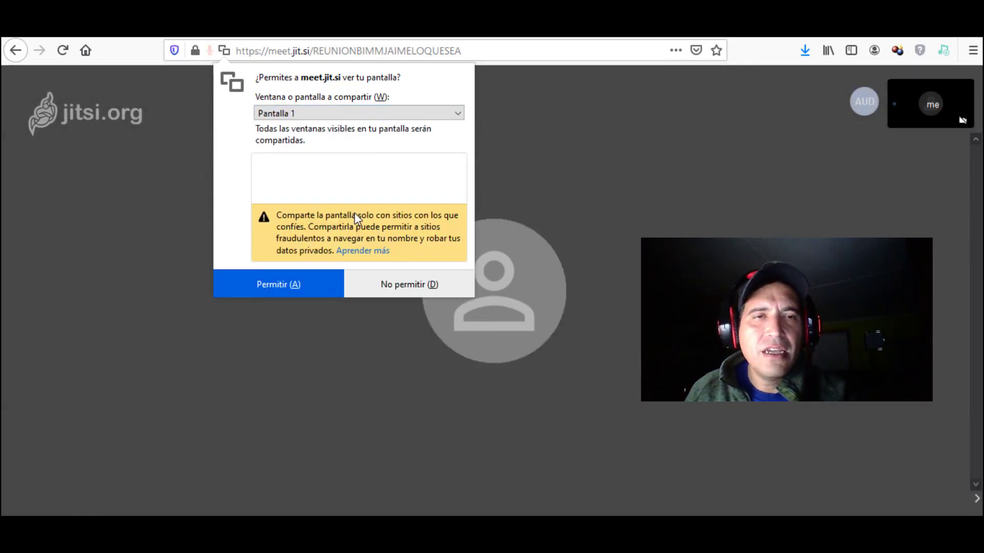
left_click(272, 293)
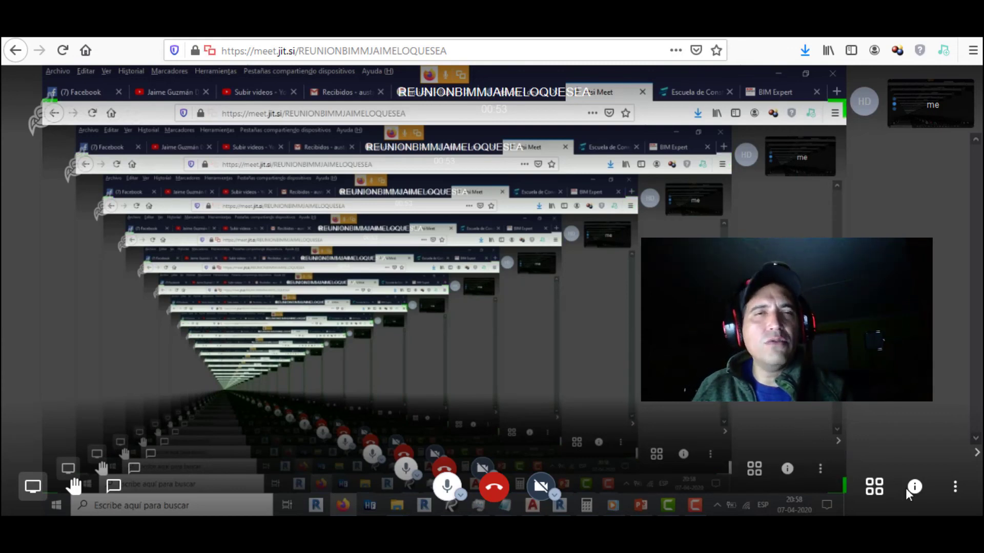
Turn on tile view from the bottom-right toolbar
left_click(874, 488)
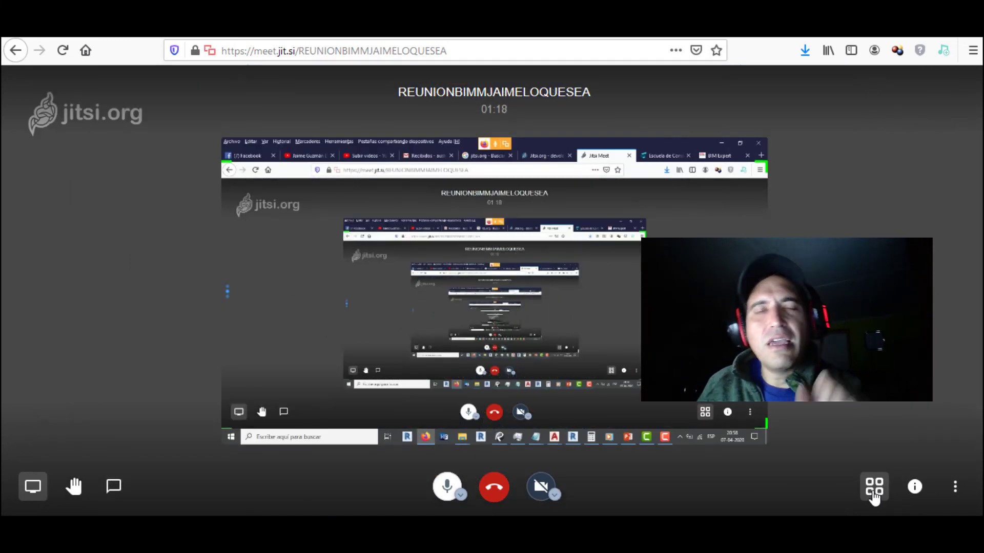